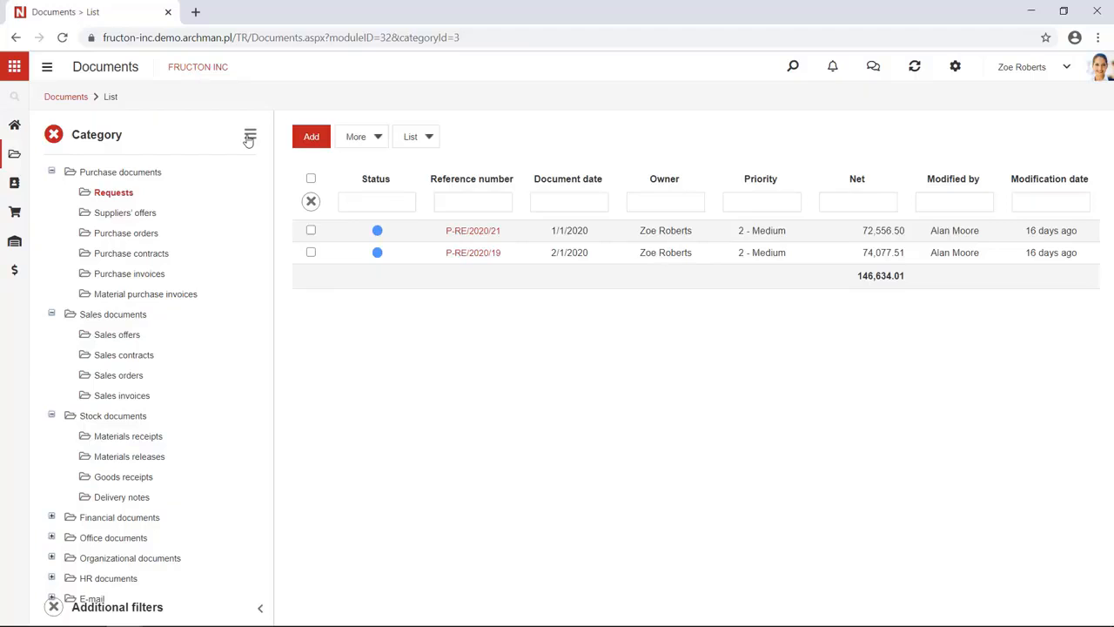
Open the Requests category for editing and widen the category tree pane beside its form
{"action": "left_click", "coordinate": [249, 138]}
{"action": "left_click", "coordinate": [206, 185]}
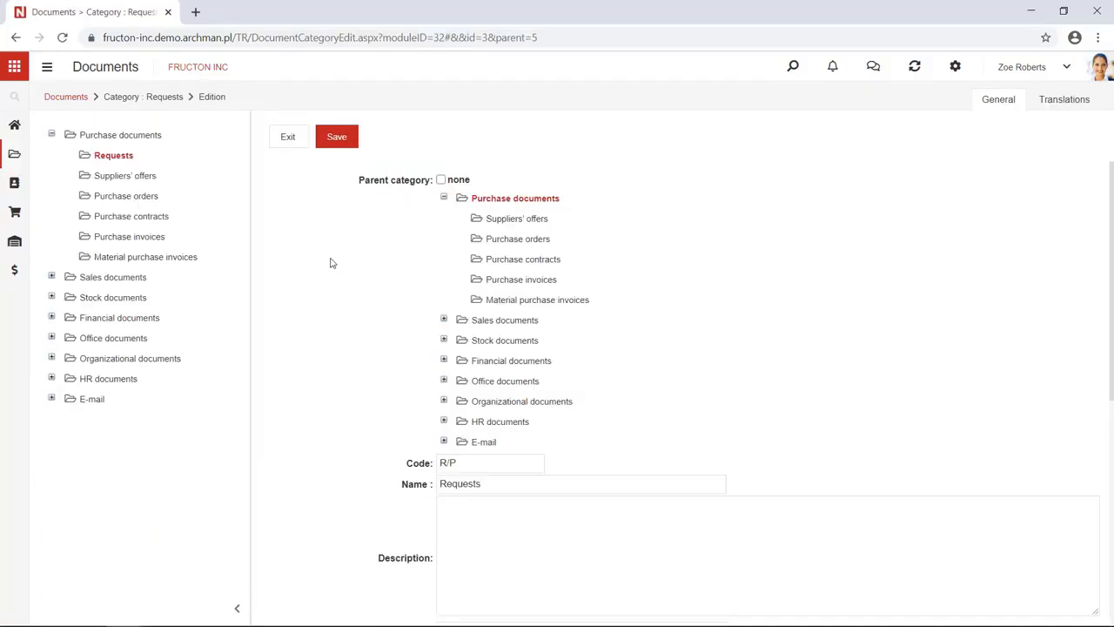
{"action": "left_click_drag", "start_coordinate": [249, 242], "coordinate": [275, 231]}
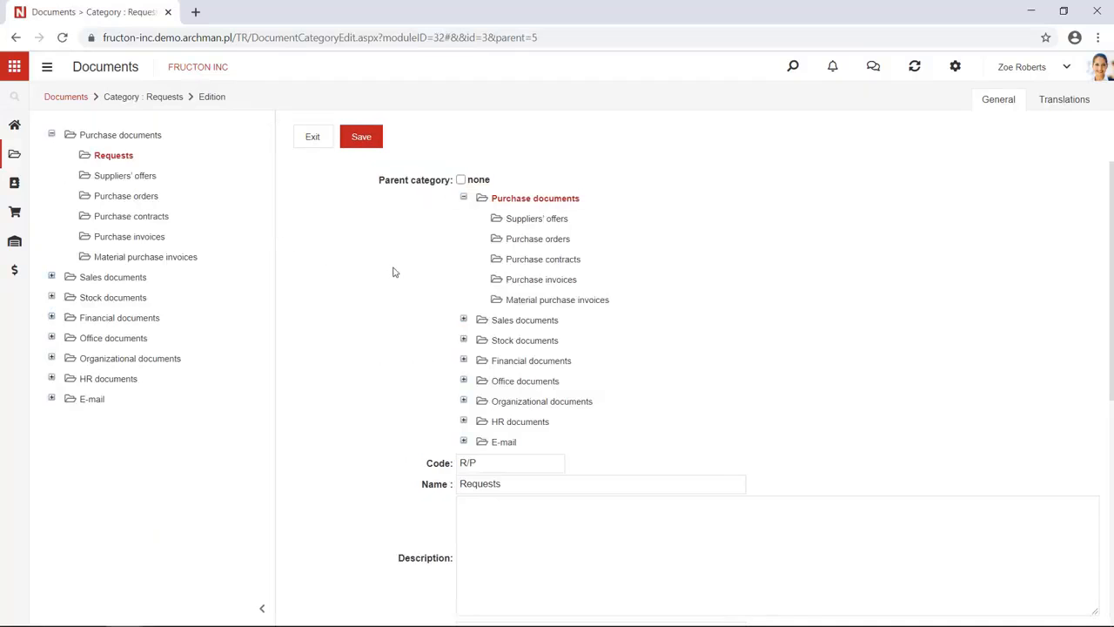
Review the Requests category's parent, code, name, default type, list and permission settings
{"action": "scroll", "coordinate": [391, 273], "scroll_direction": "down", "scroll_amount": 2}
{"action": "scroll", "coordinate": [389, 277], "scroll_direction": "up", "scroll_amount": 2}
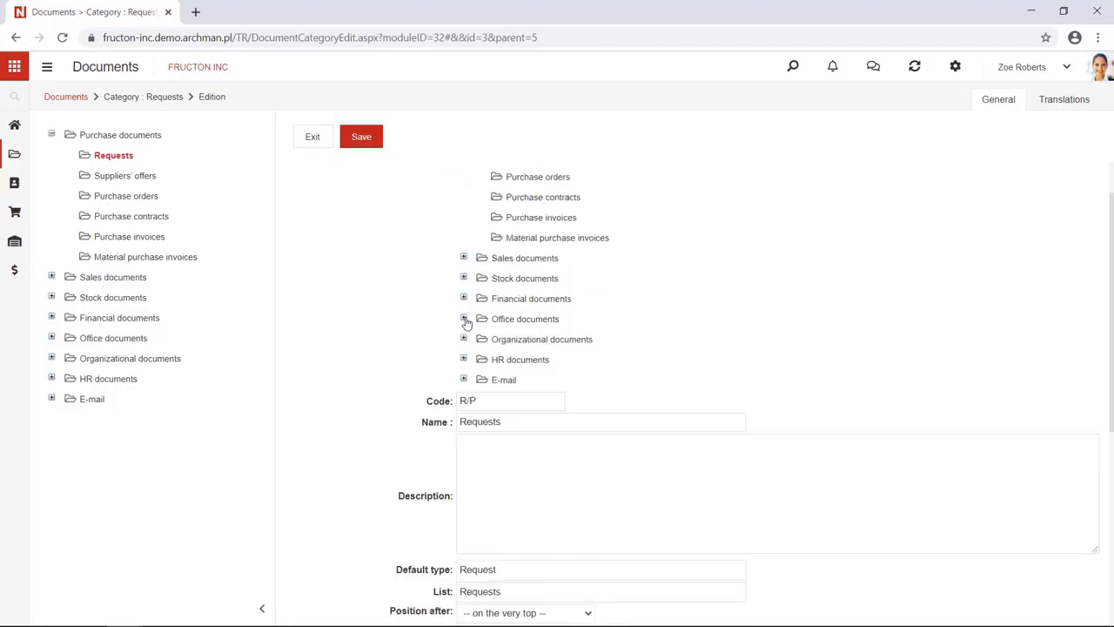
{"action": "scroll", "coordinate": [446, 401], "scroll_direction": "down", "scroll_amount": 3}
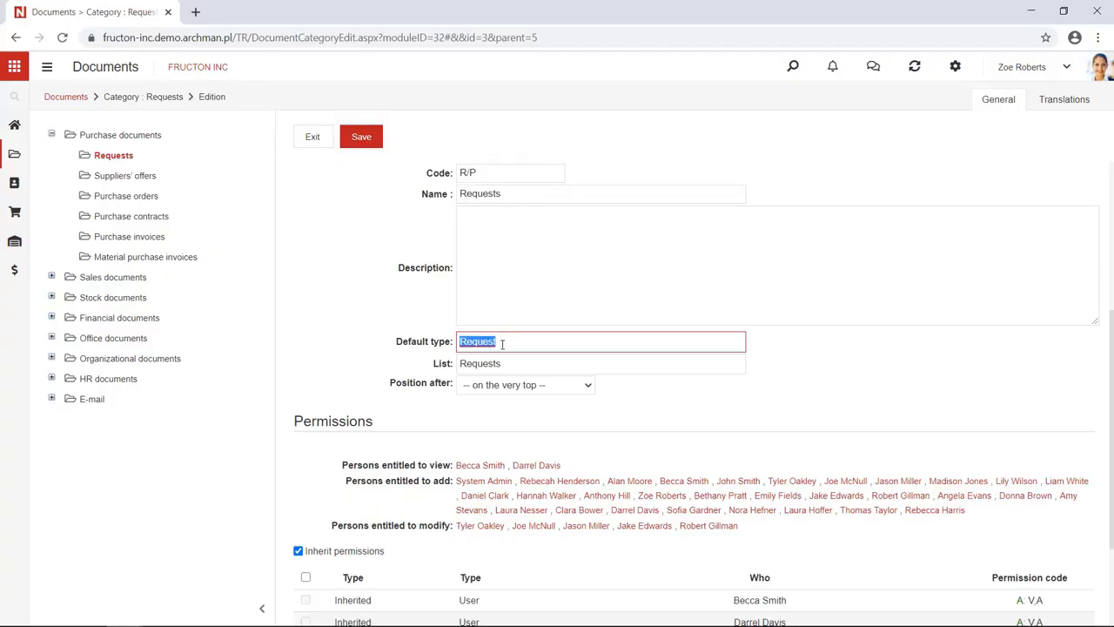
{"action": "scroll", "coordinate": [479, 375], "scroll_direction": "down", "scroll_amount": 3}
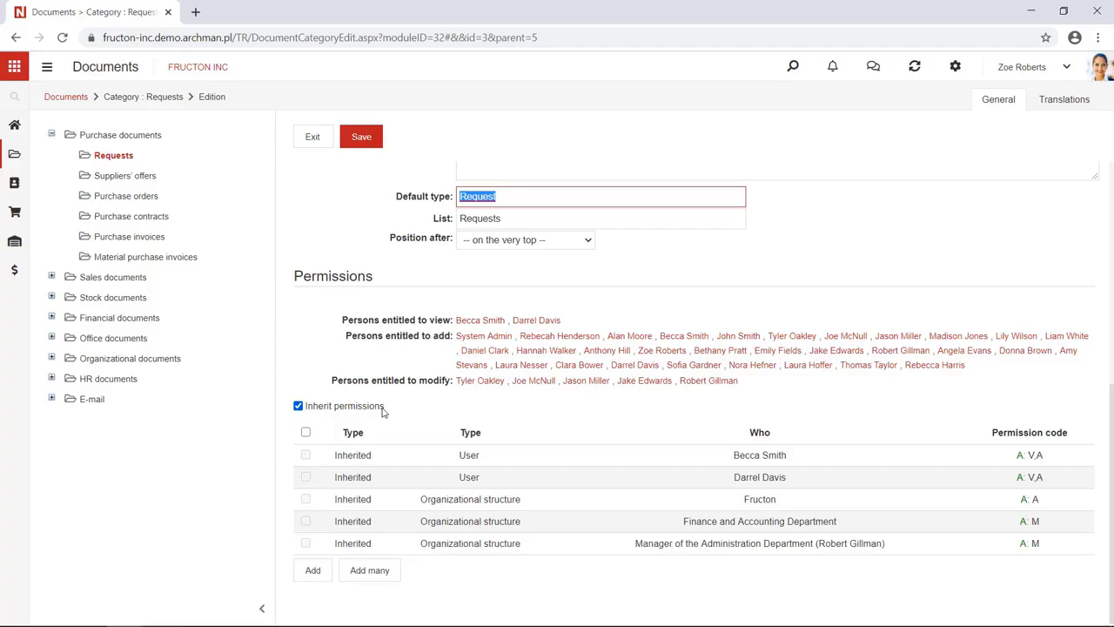
Compare the permissions of the parent Purchase documents category with those of Requests, and exit category editing
{"action": "left_click", "coordinate": [122, 138]}
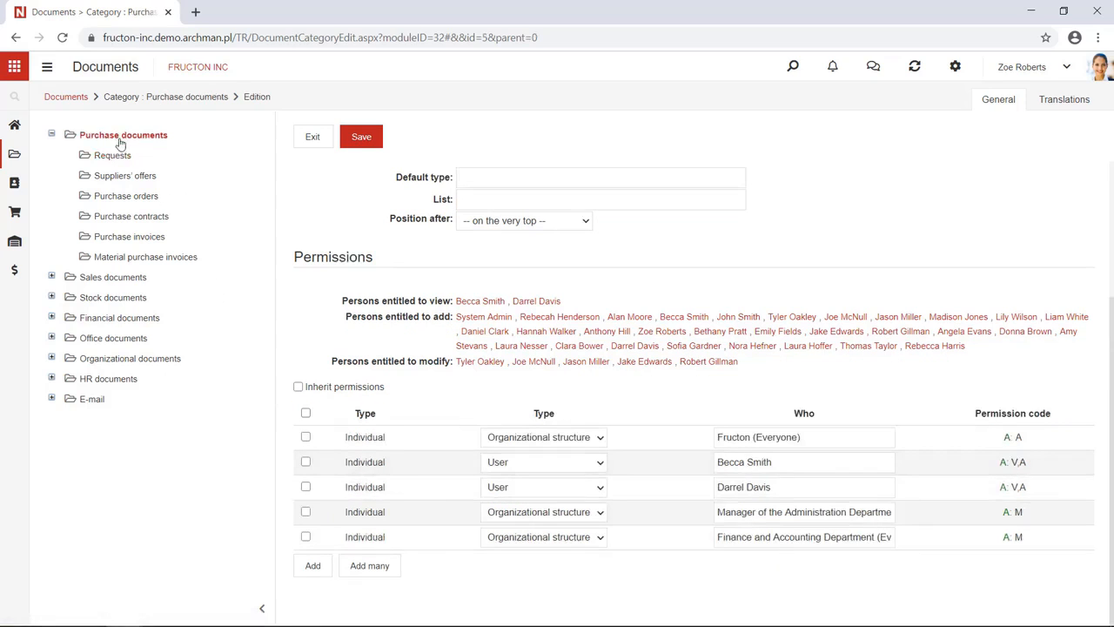
{"action": "left_click", "coordinate": [113, 156]}
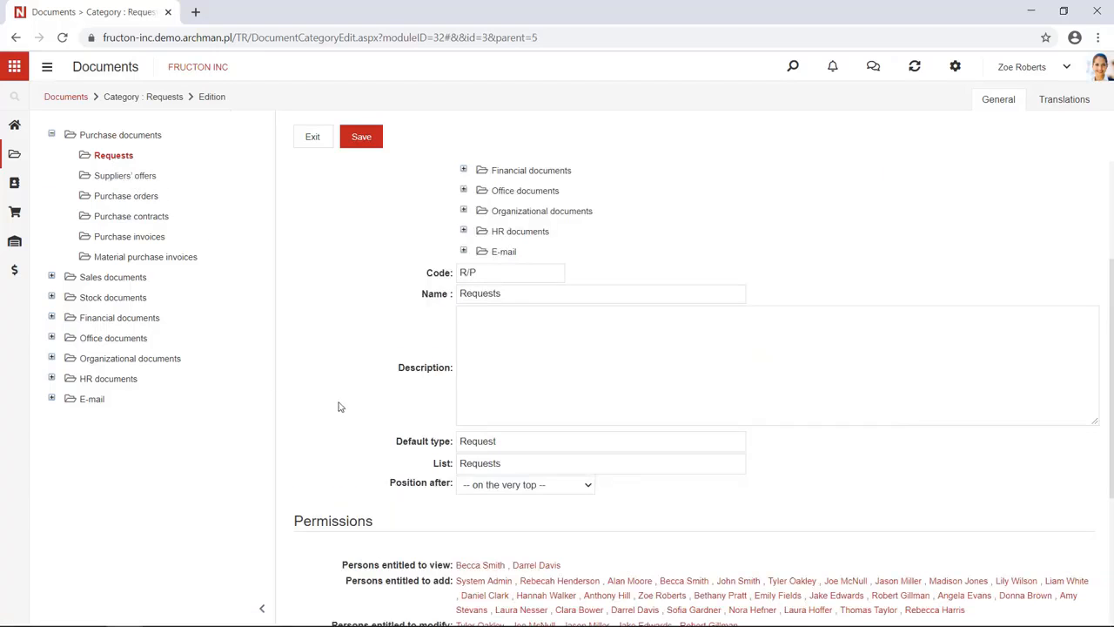
{"action": "scroll", "coordinate": [339, 407], "scroll_direction": "down", "scroll_amount": 3}
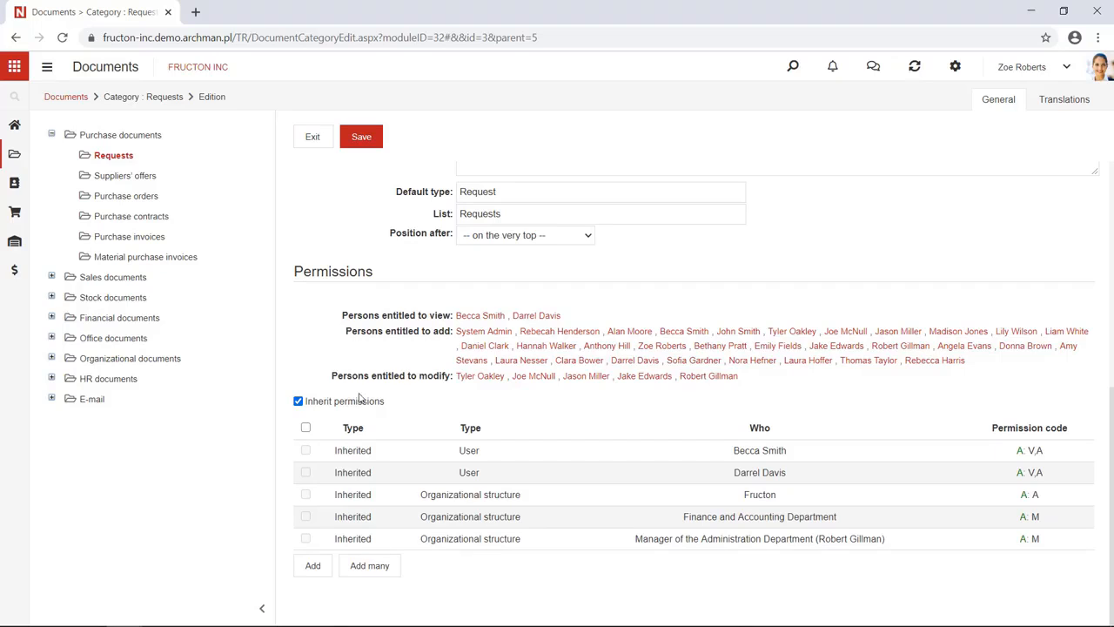
{"action": "left_click", "coordinate": [119, 136]}
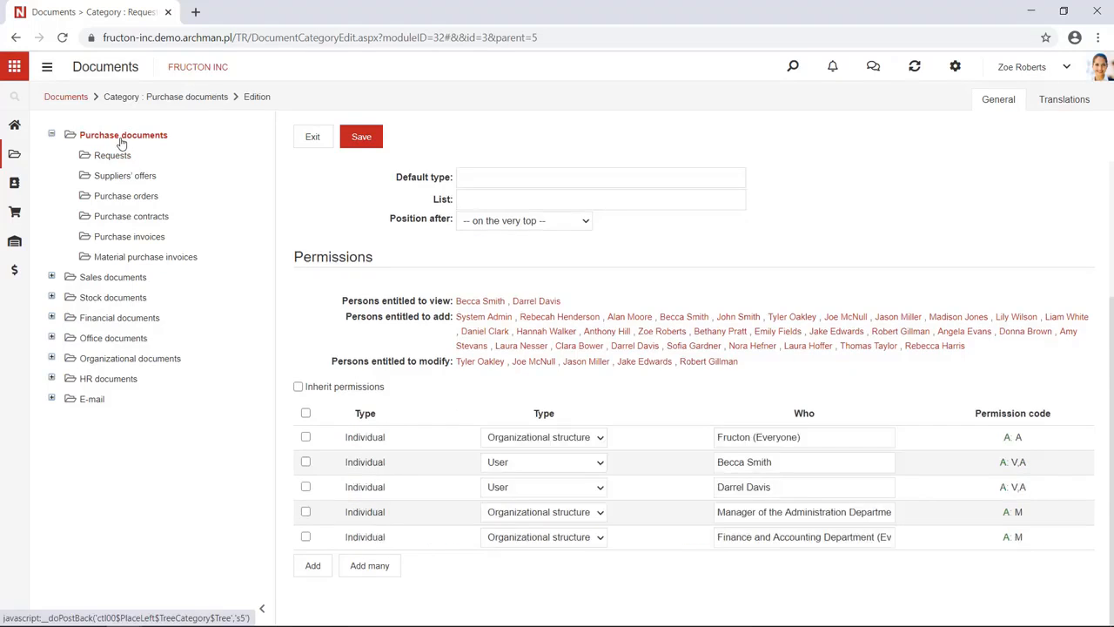
{"action": "left_click", "coordinate": [118, 159]}
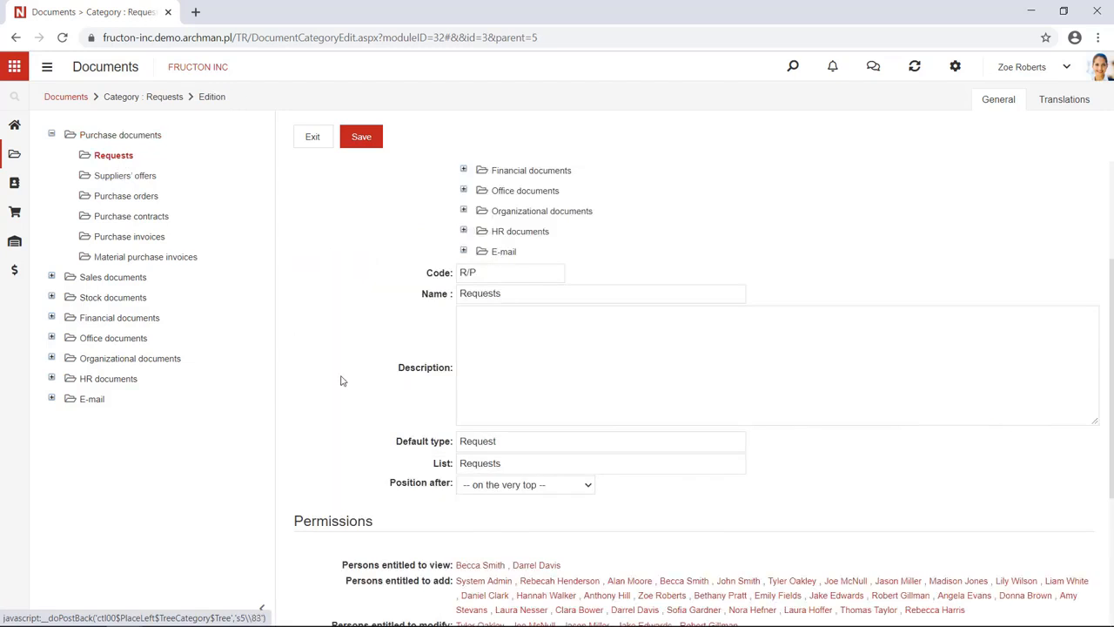
{"action": "scroll", "coordinate": [376, 424], "scroll_direction": "down", "scroll_amount": 3}
{"action": "scroll", "coordinate": [376, 424], "scroll_direction": "down", "scroll_amount": 1}
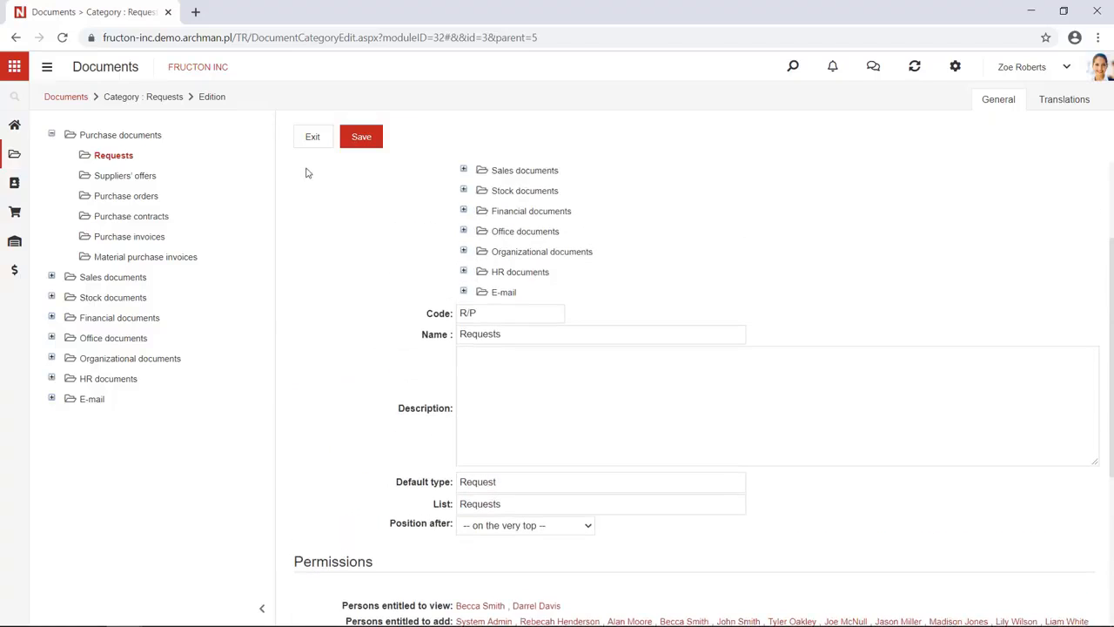
{"action": "left_click", "coordinate": [322, 139]}
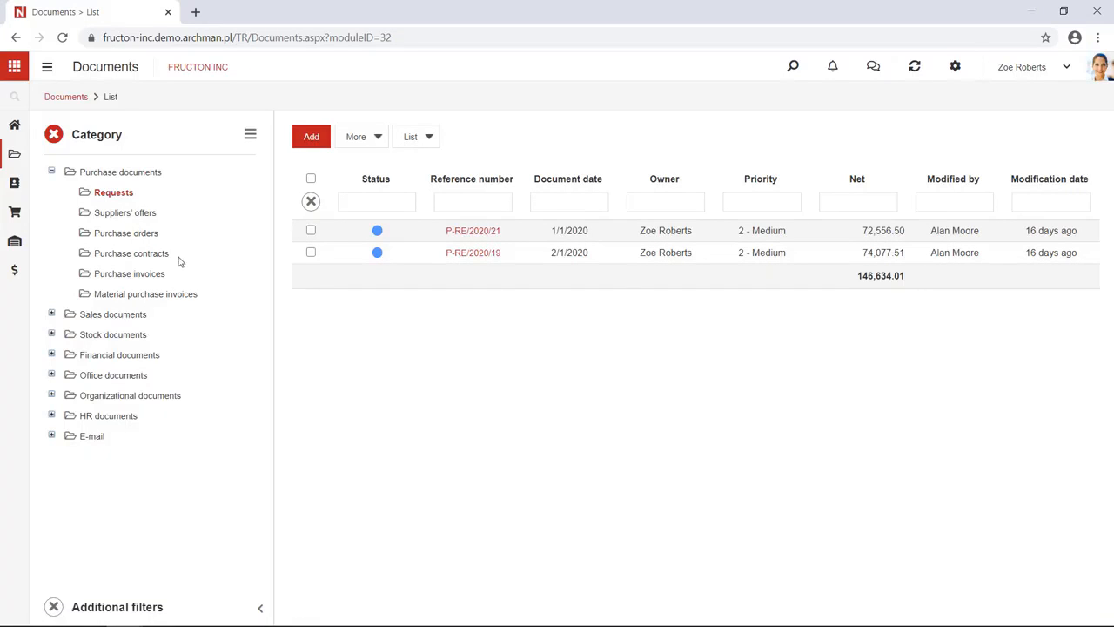
Compare the document lists of the Suppliers' offers, Purchase orders and Requests categories, ending on Requests
{"action": "left_click", "coordinate": [131, 219]}
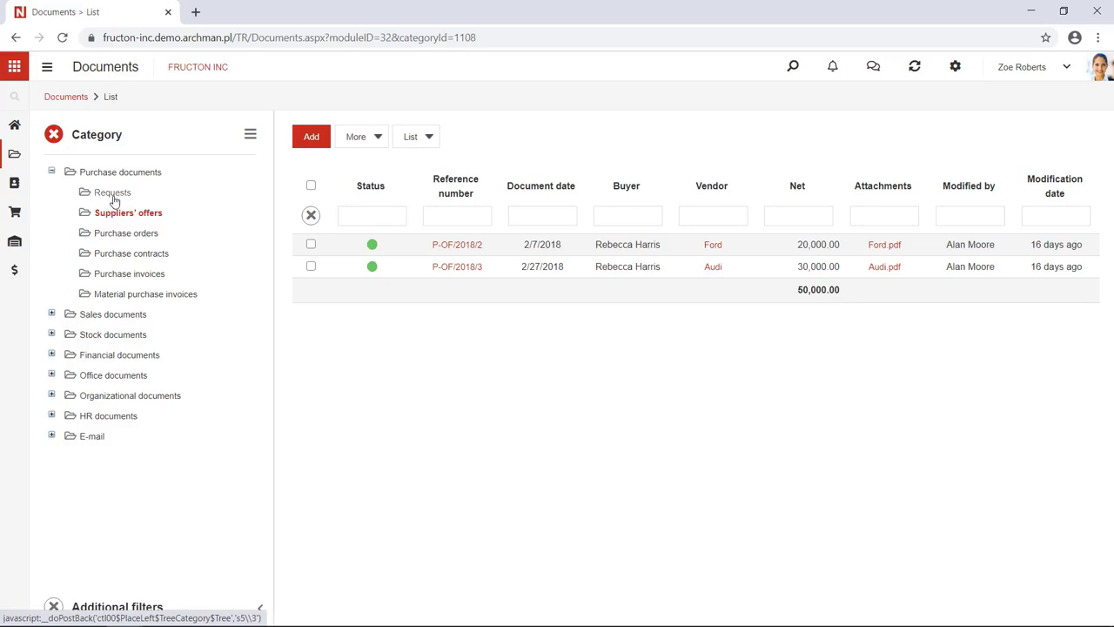
{"action": "left_click", "coordinate": [113, 196]}
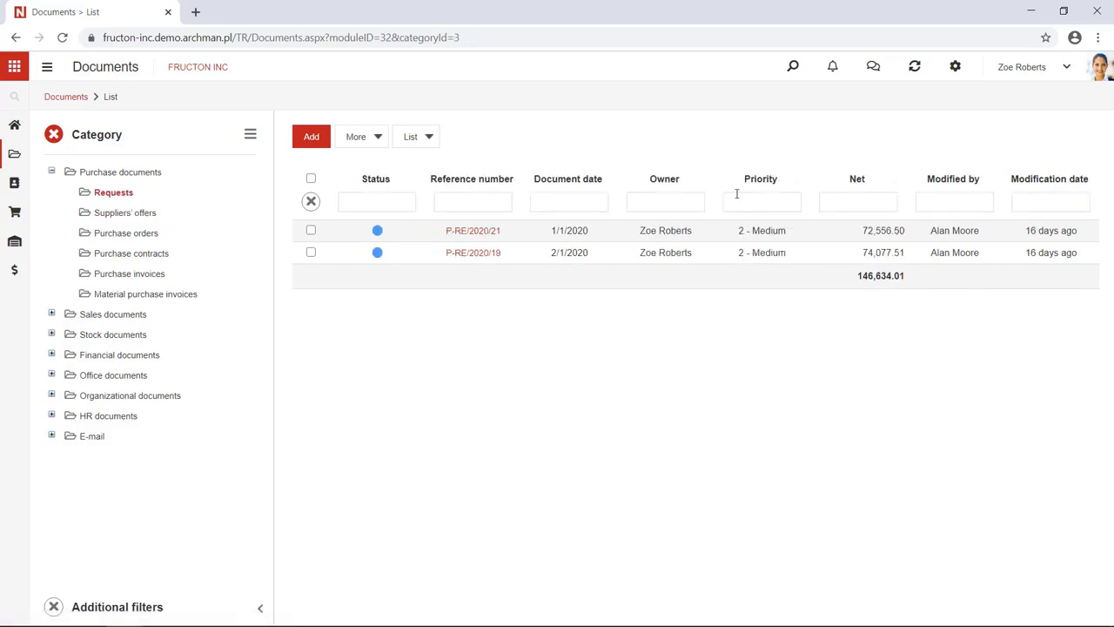
{"action": "left_click", "coordinate": [141, 215]}
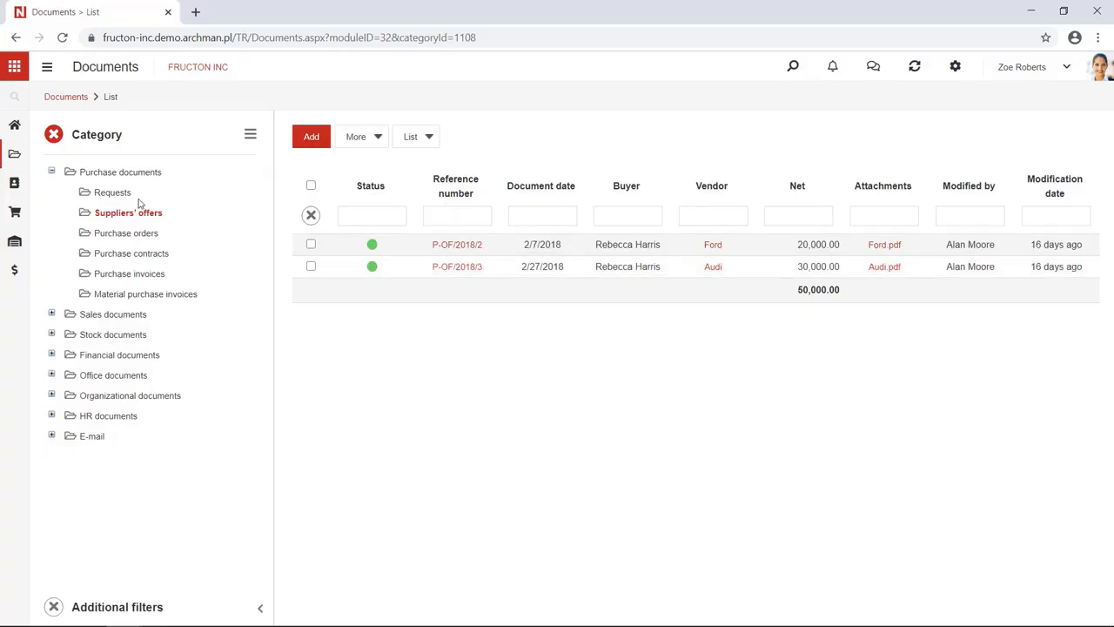
{"action": "left_click", "coordinate": [122, 233]}
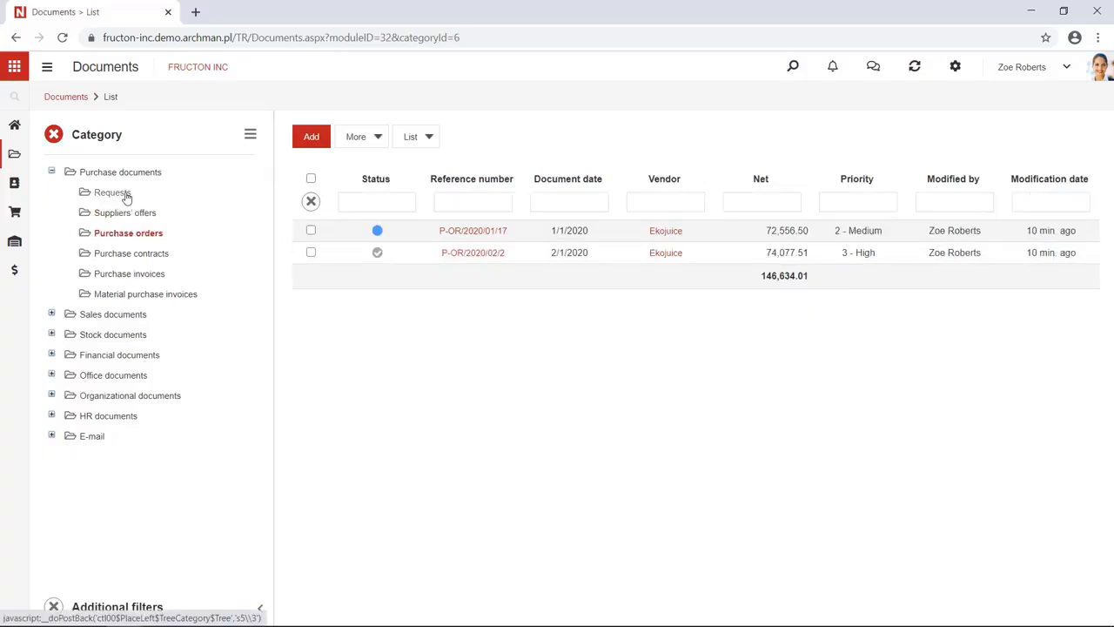
{"action": "left_click", "coordinate": [126, 195]}
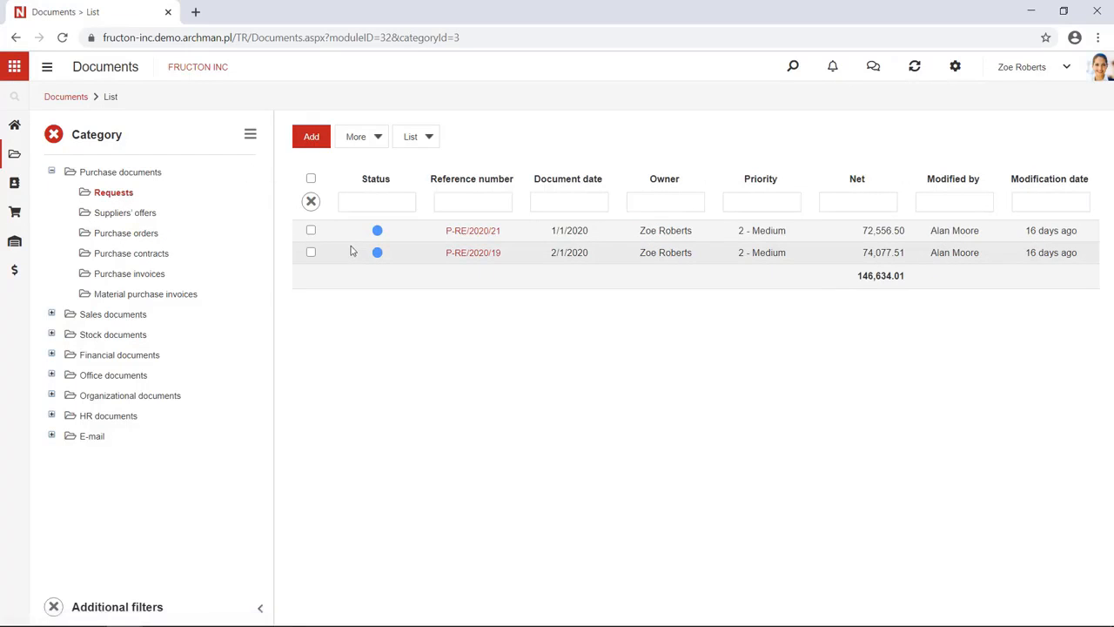
Open the purchase request dated 1/1/2020 for editing, with the attachments pane expanded to a narrower width
{"action": "left_click", "coordinate": [463, 251]}
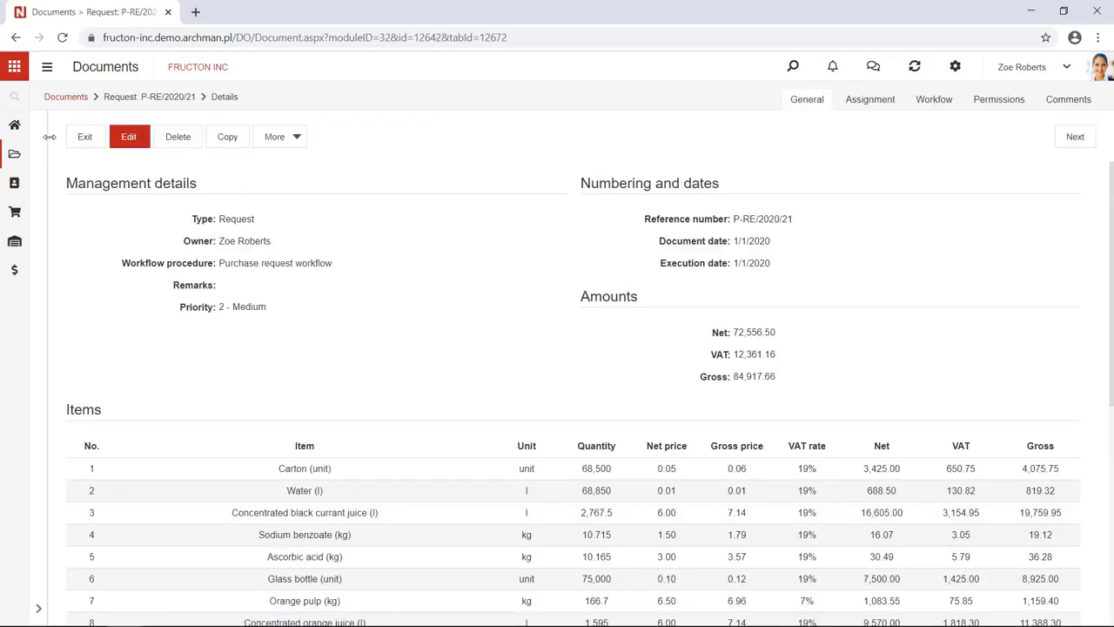
{"action": "left_click", "coordinate": [49, 137]}
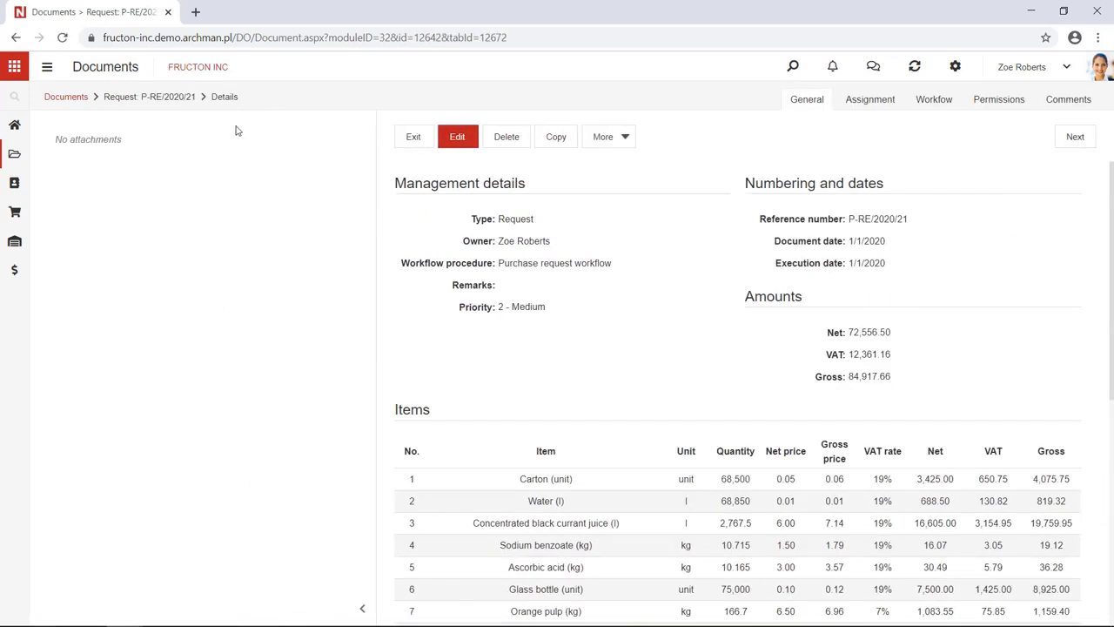
{"action": "left_click", "coordinate": [462, 145]}
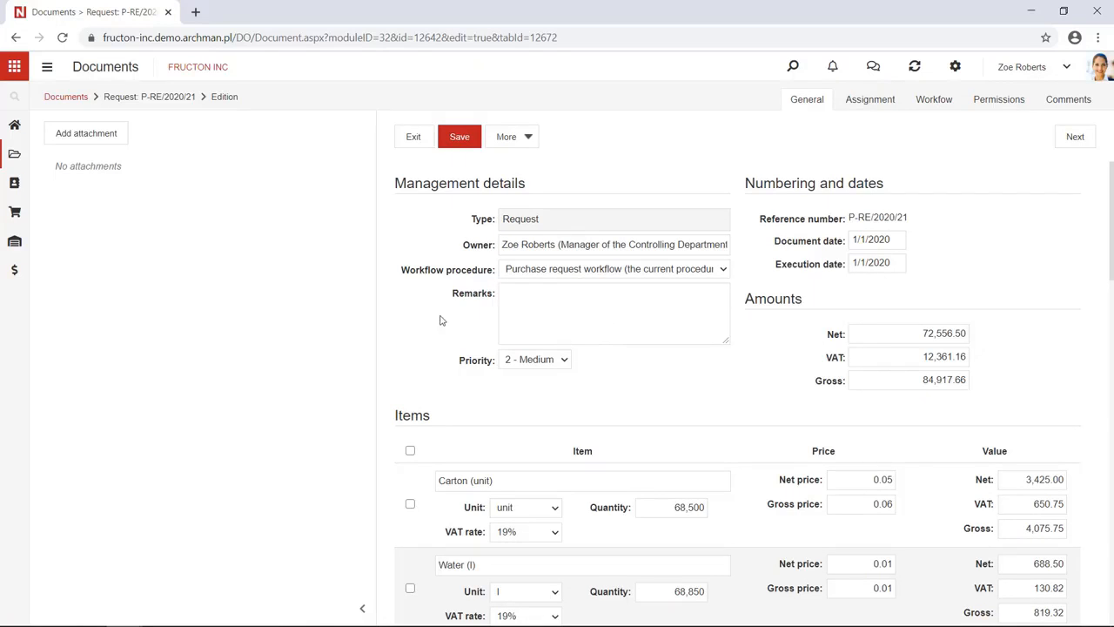
{"action": "left_click_drag", "start_coordinate": [375, 201], "coordinate": [275, 202]}
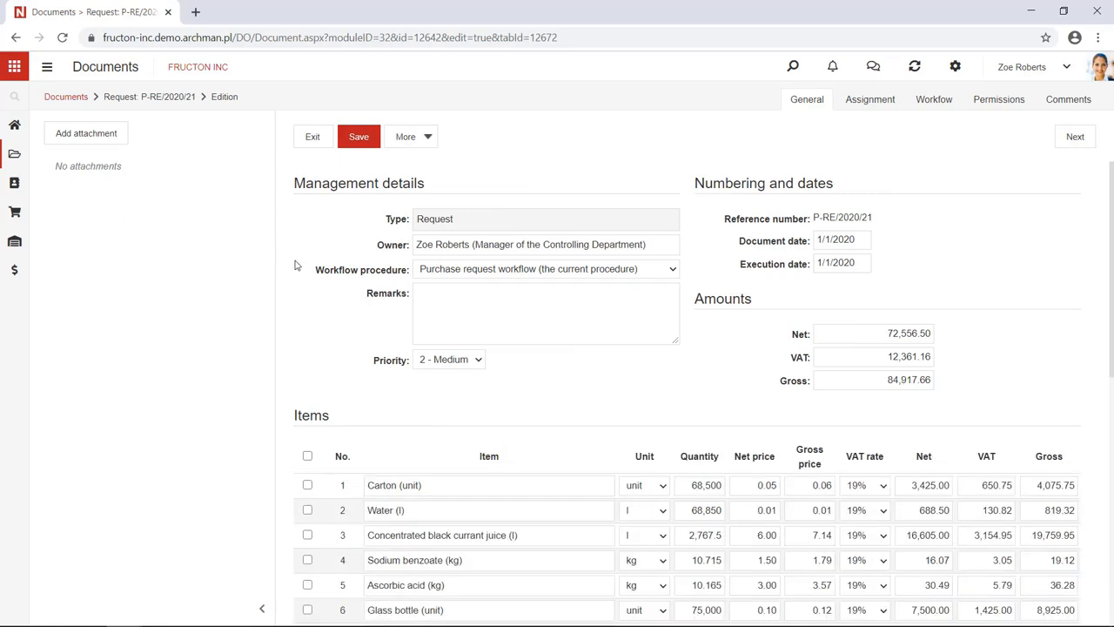
Review the request's management details, the available priority options and the list of items
{"action": "scroll", "coordinate": [452, 380], "scroll_direction": "down", "scroll_amount": 1}
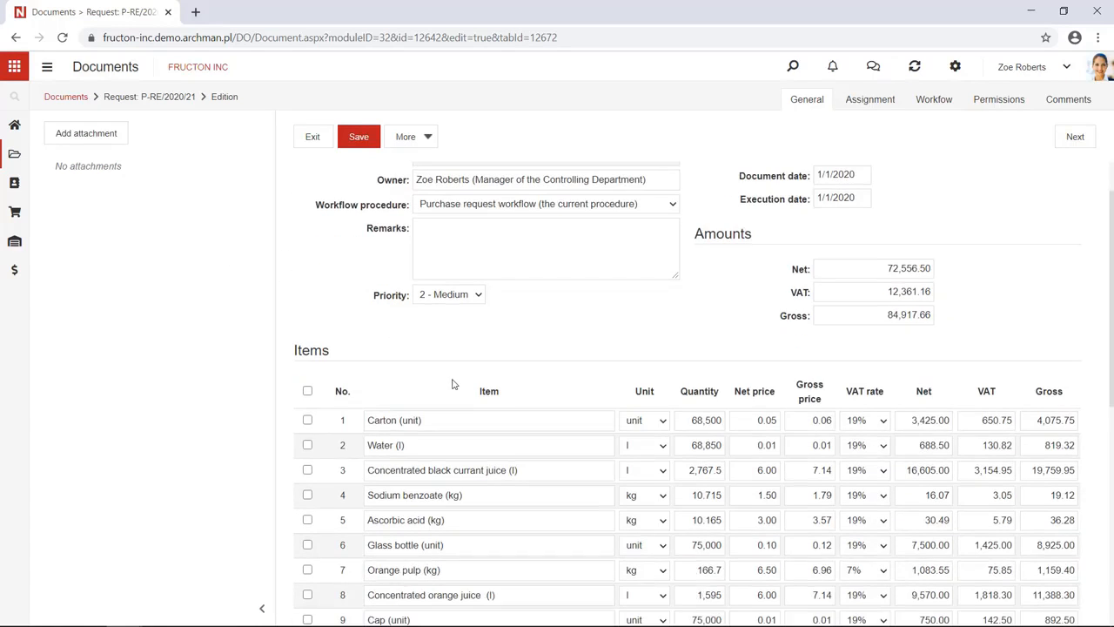
{"action": "scroll", "coordinate": [508, 310], "scroll_direction": "up", "scroll_amount": 1}
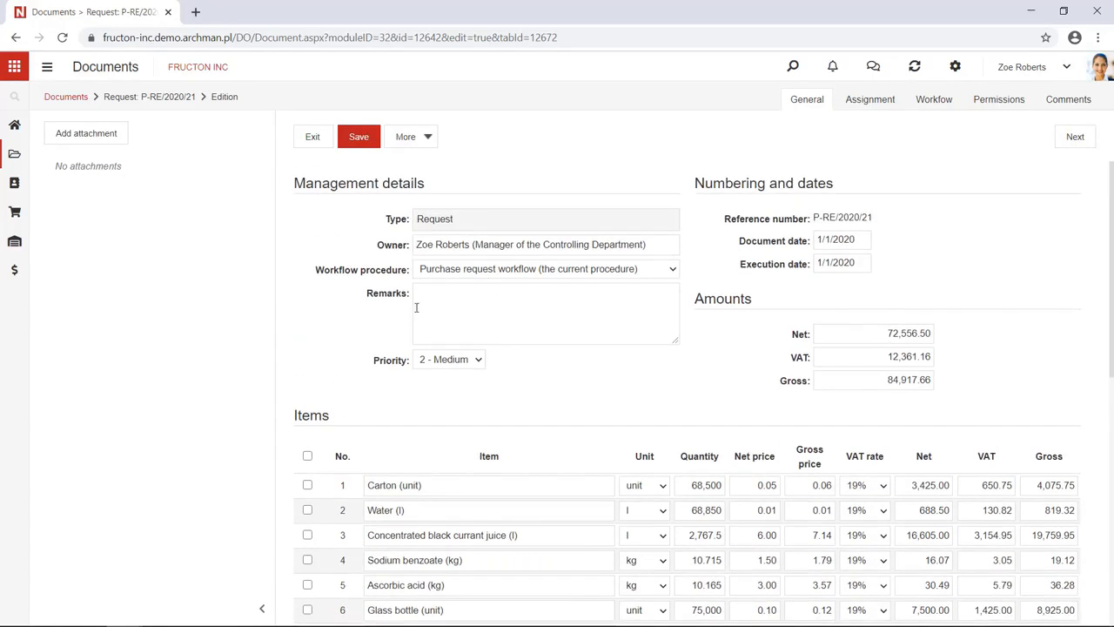
{"action": "left_click", "coordinate": [436, 365]}
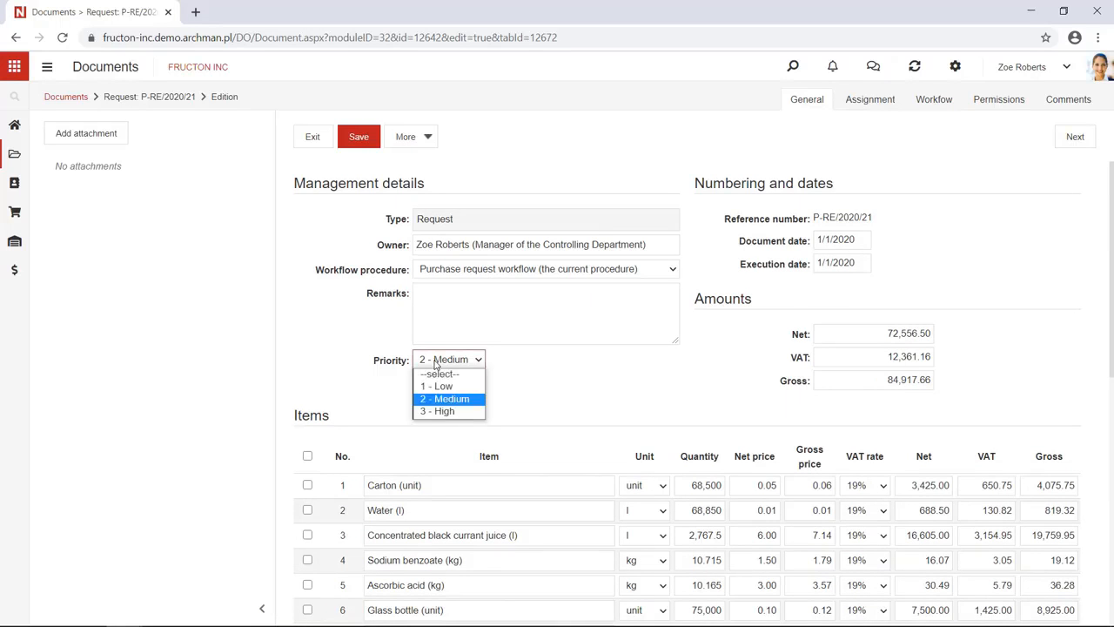
{"action": "left_click", "coordinate": [436, 365]}
{"action": "scroll", "coordinate": [435, 360], "scroll_direction": "down", "scroll_amount": 2}
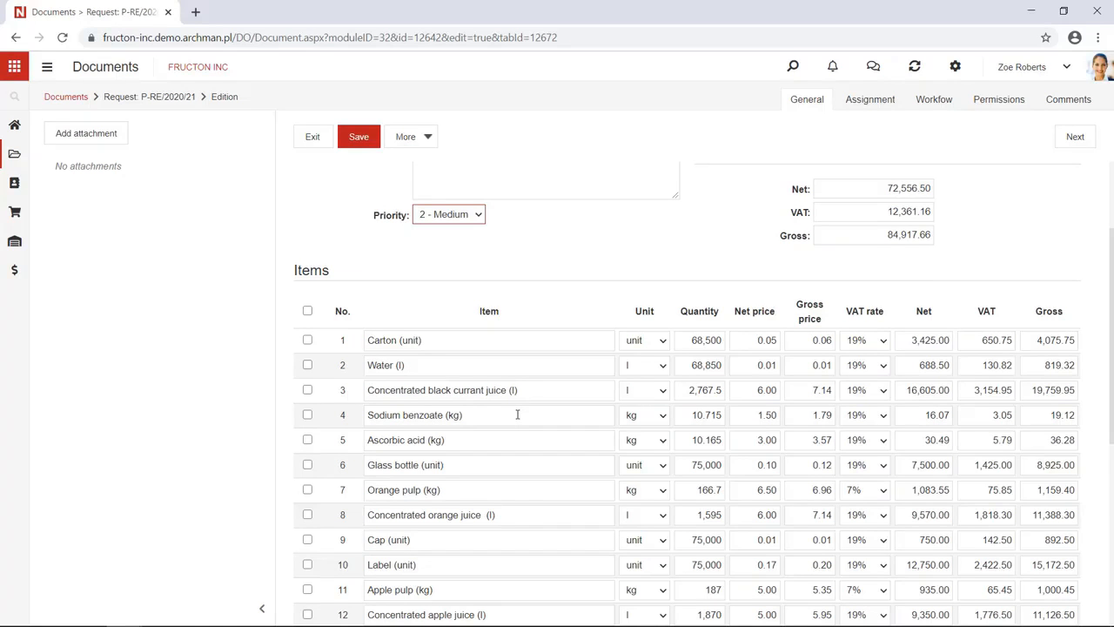
{"action": "scroll", "coordinate": [676, 358], "scroll_direction": "up", "scroll_amount": 3}
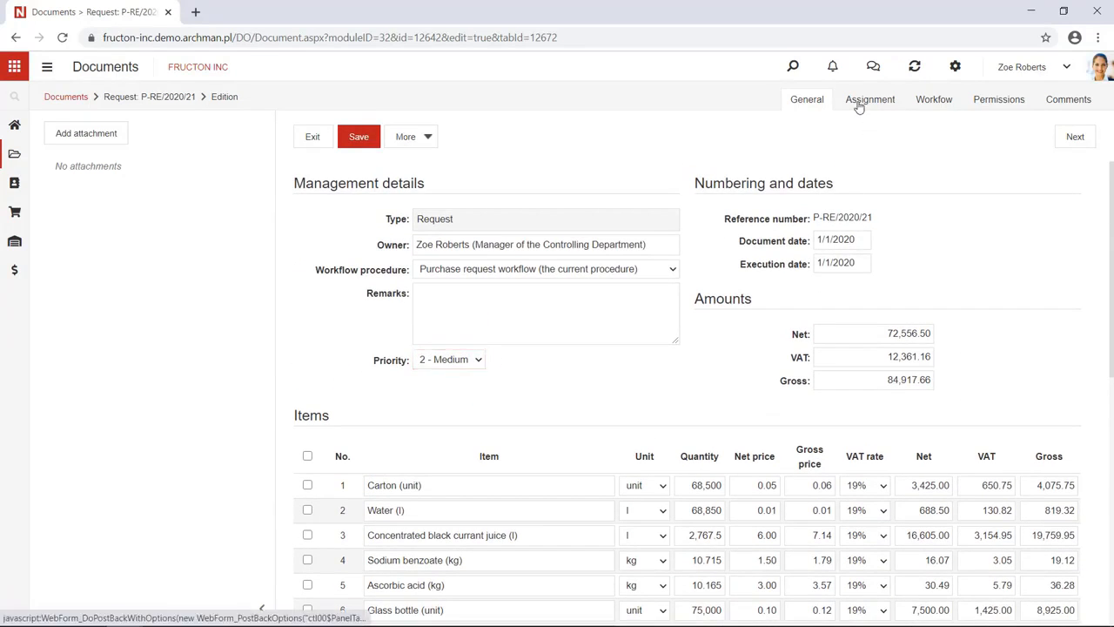
View the request's assignment details and the accounts available for its value, leaving the account empty
{"action": "left_click", "coordinate": [861, 103]}
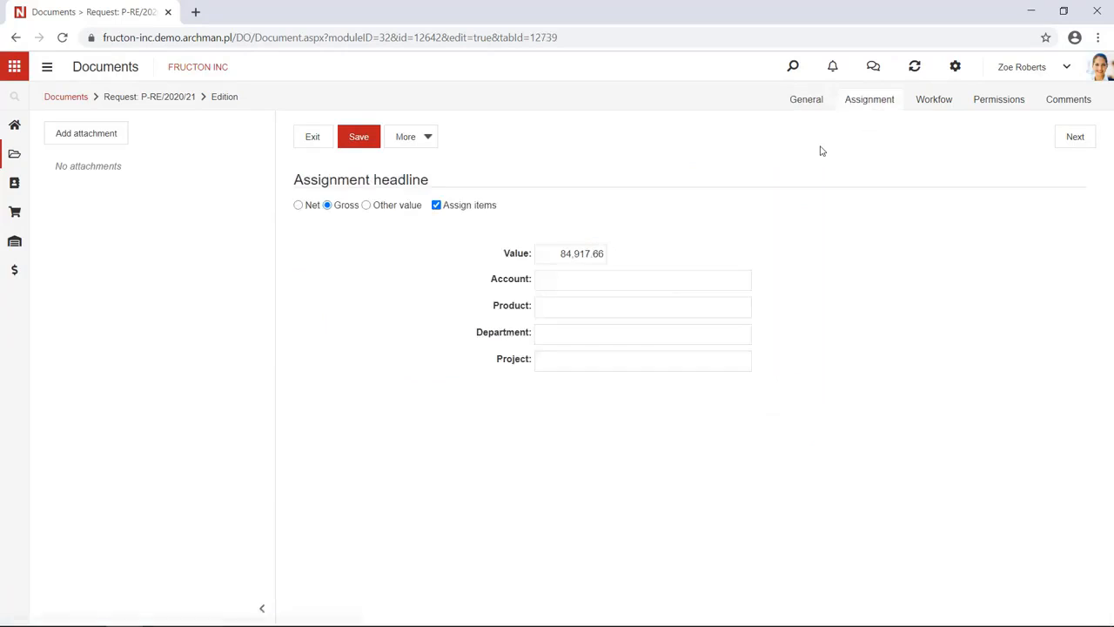
{"action": "left_click", "coordinate": [558, 278]}
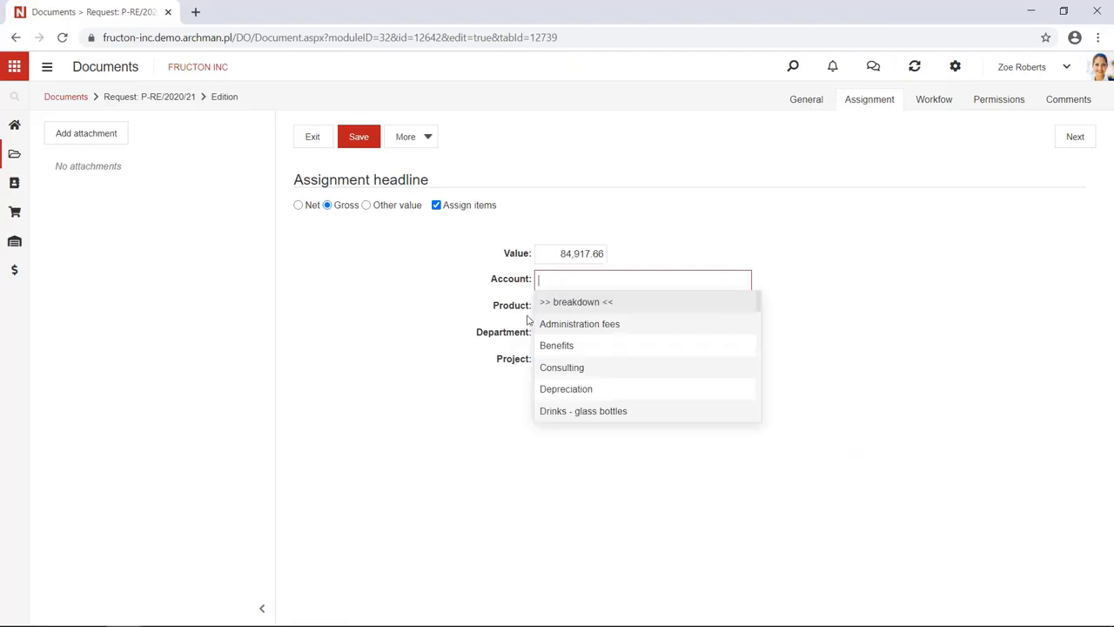
{"action": "left_click", "coordinate": [518, 393]}
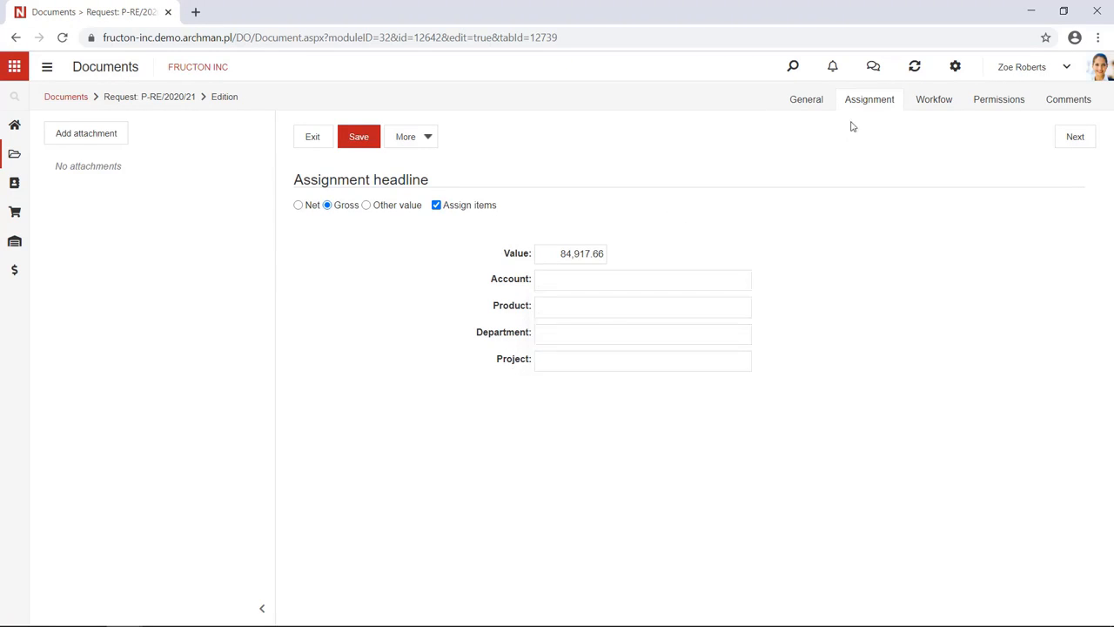
Examine the request's workflow history and its Purchase request workflow diagram, and close the diagram
{"action": "left_click", "coordinate": [934, 101]}
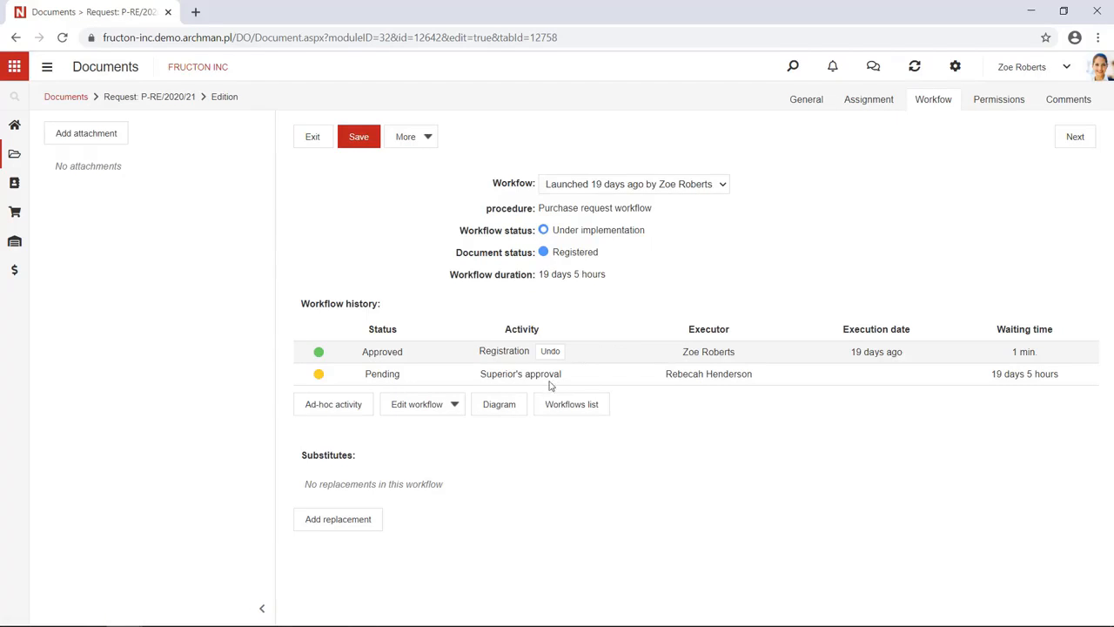
{"action": "left_click", "coordinate": [514, 406]}
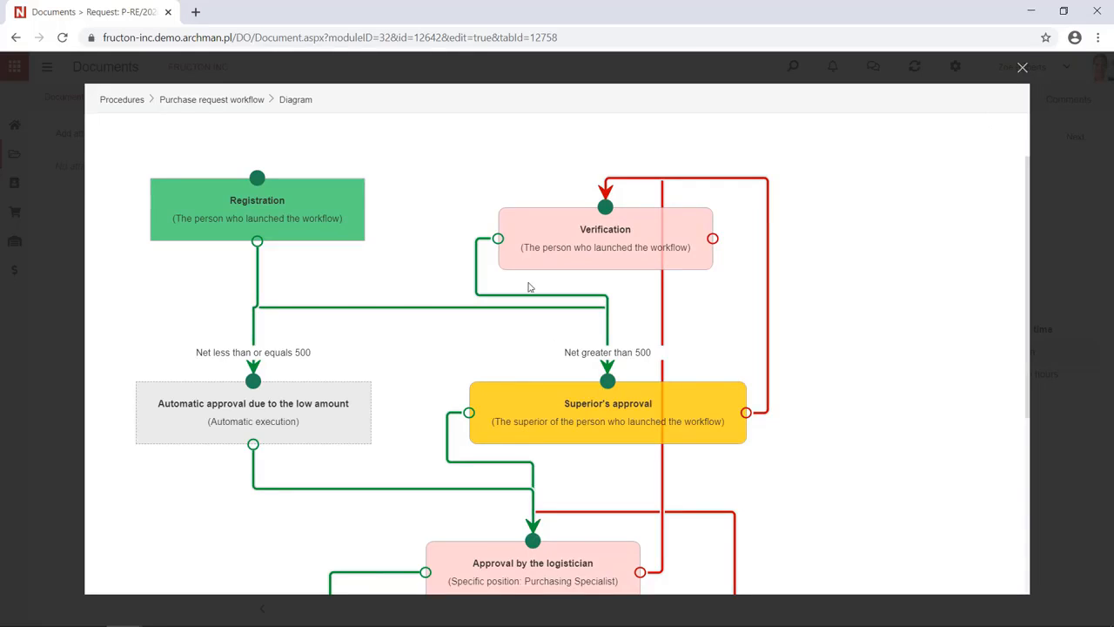
{"action": "scroll", "coordinate": [490, 327], "scroll_direction": "down", "scroll_amount": 1}
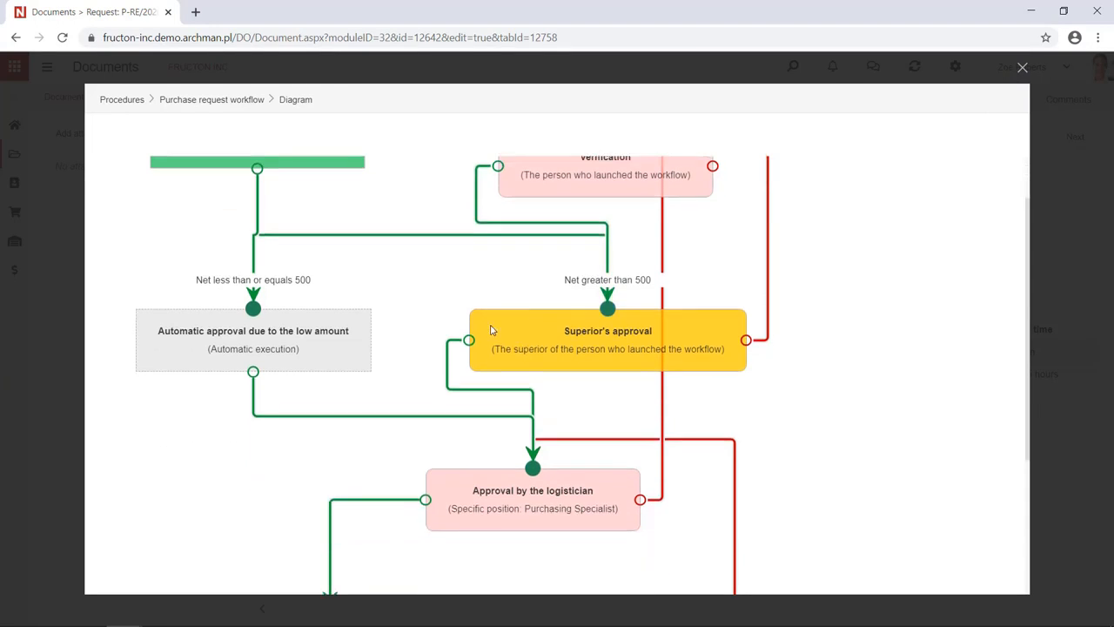
{"action": "scroll", "coordinate": [479, 300], "scroll_direction": "up", "scroll_amount": 1}
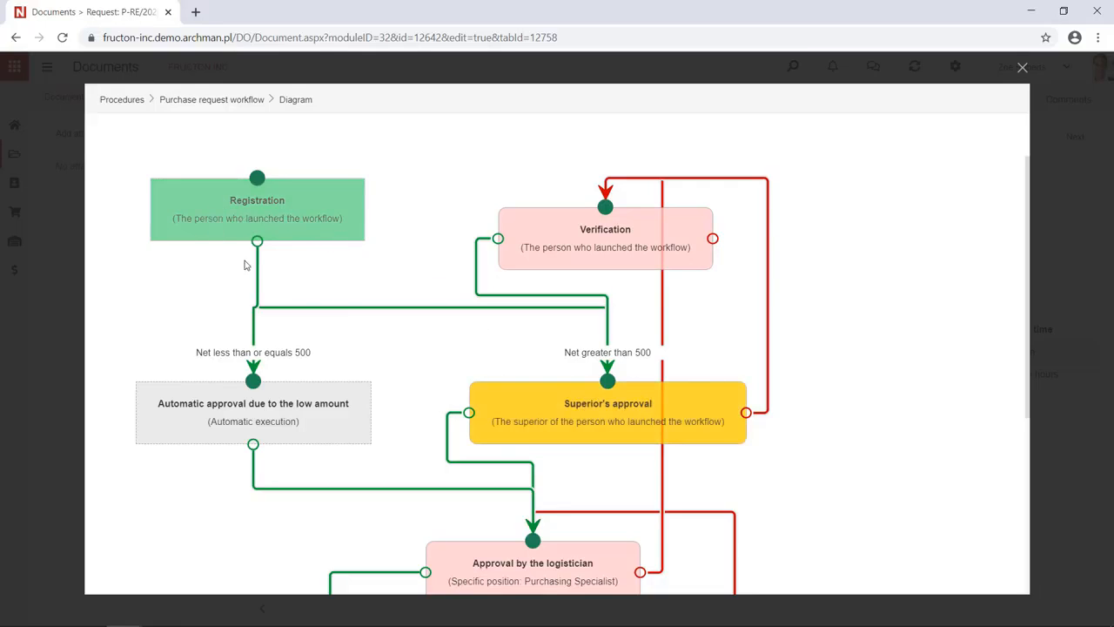
{"action": "left_click", "coordinate": [1022, 68]}
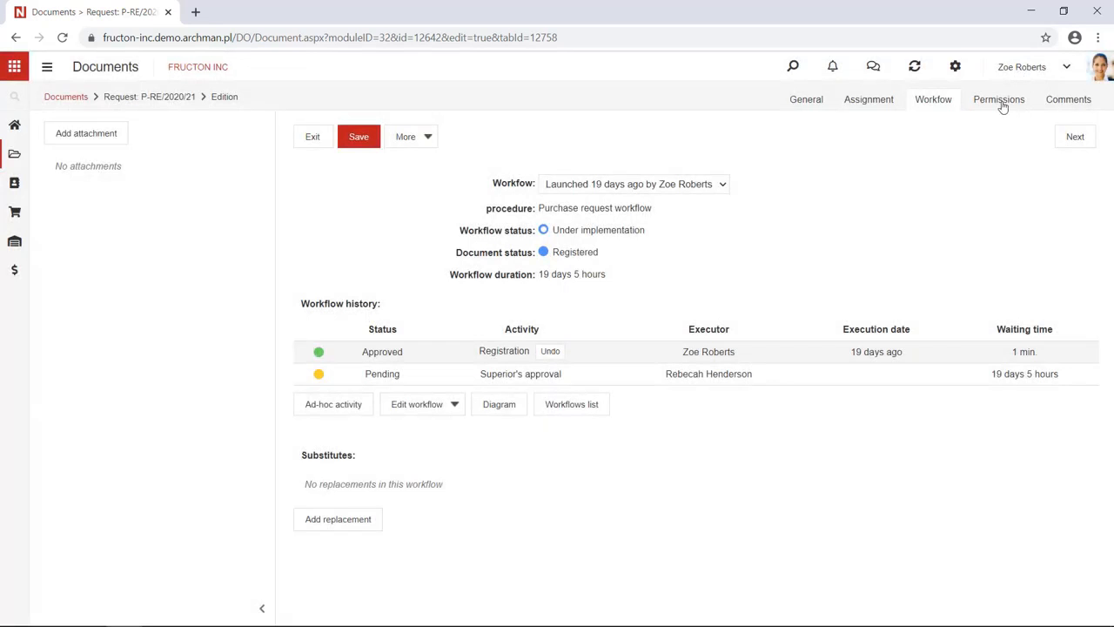
Show the request's permissions and switch permission inheritance off and on again
{"action": "left_click", "coordinate": [996, 101]}
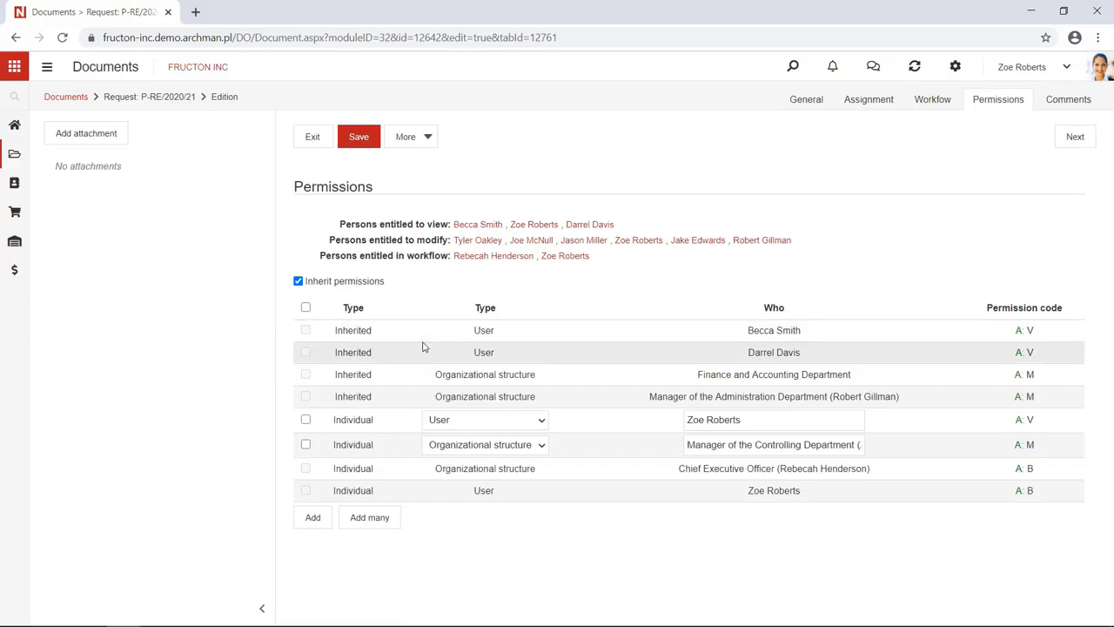
{"action": "left_click", "coordinate": [299, 282]}
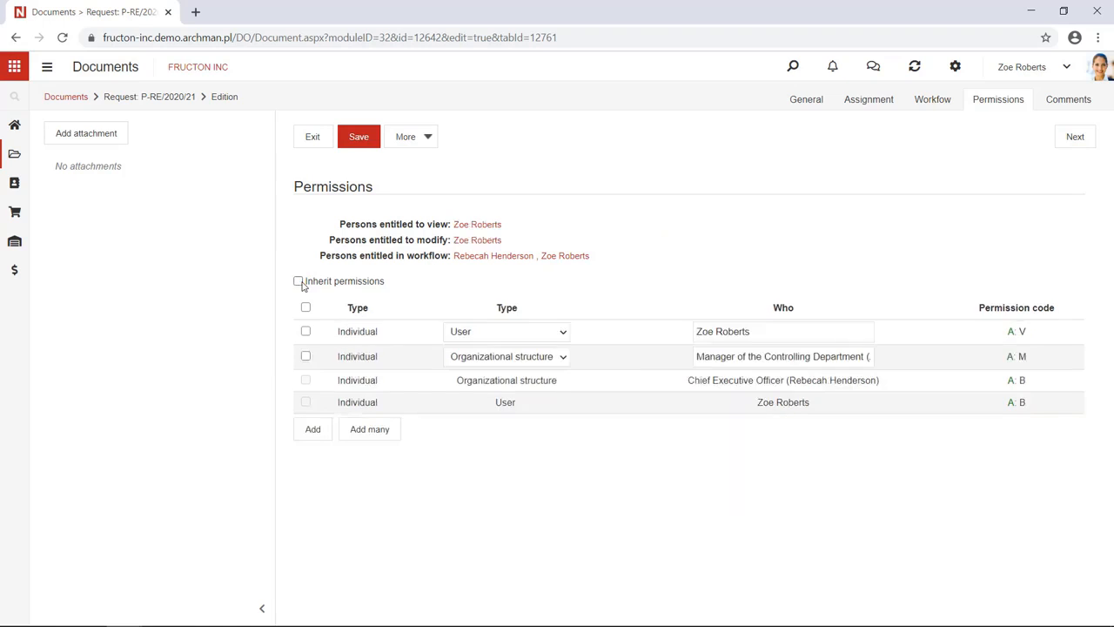
{"action": "left_click", "coordinate": [298, 282]}
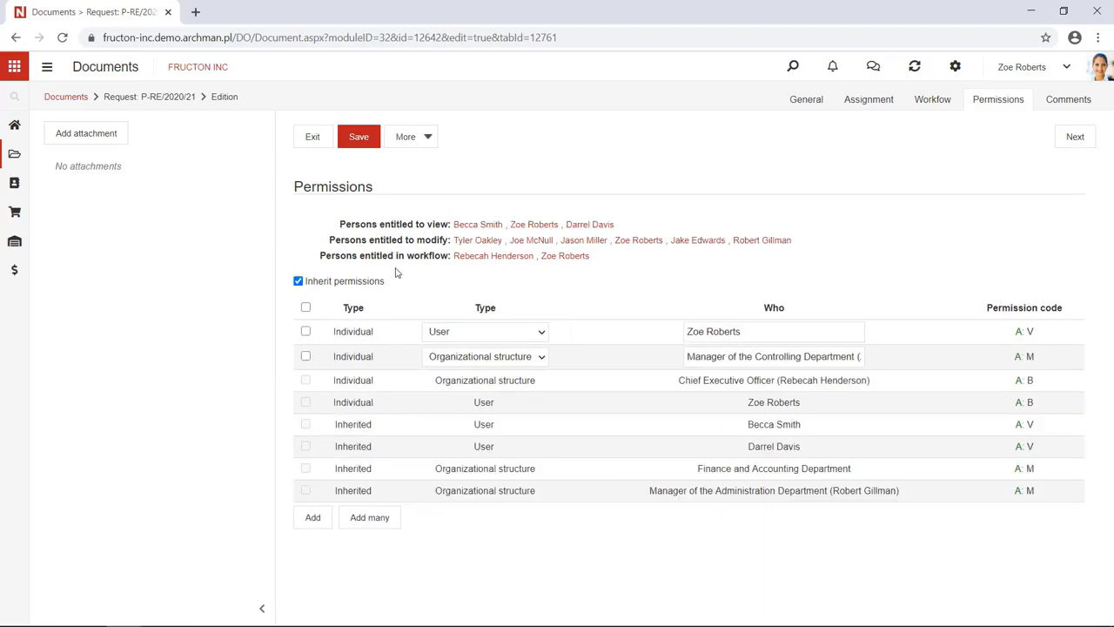